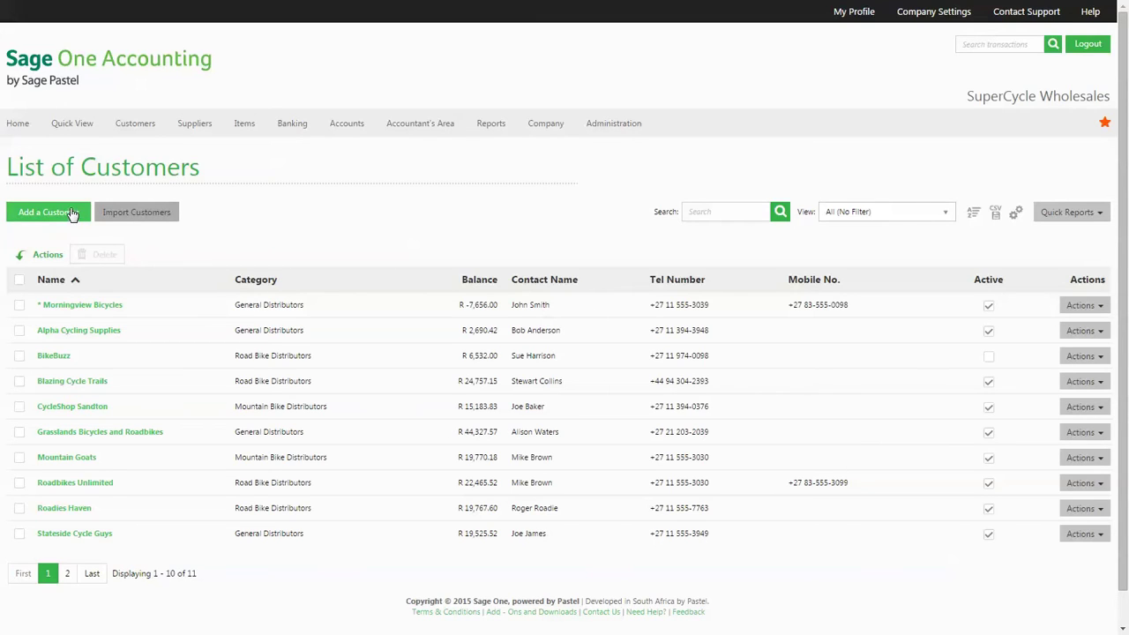
Search the customer list for Morningview Bicycles, then clear the search to show all customers
{"action": "left_click", "coordinate": [150, 219]}
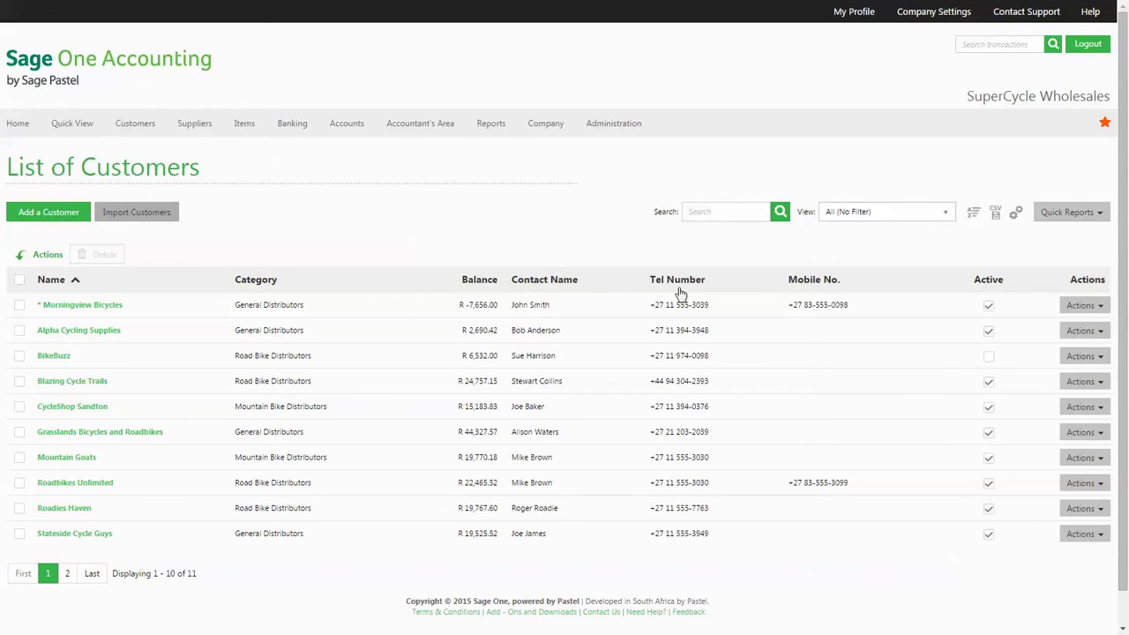
{"action": "left_click", "coordinate": [693, 213]}
{"action": "type", "text": "* Morningview Bicycles"}
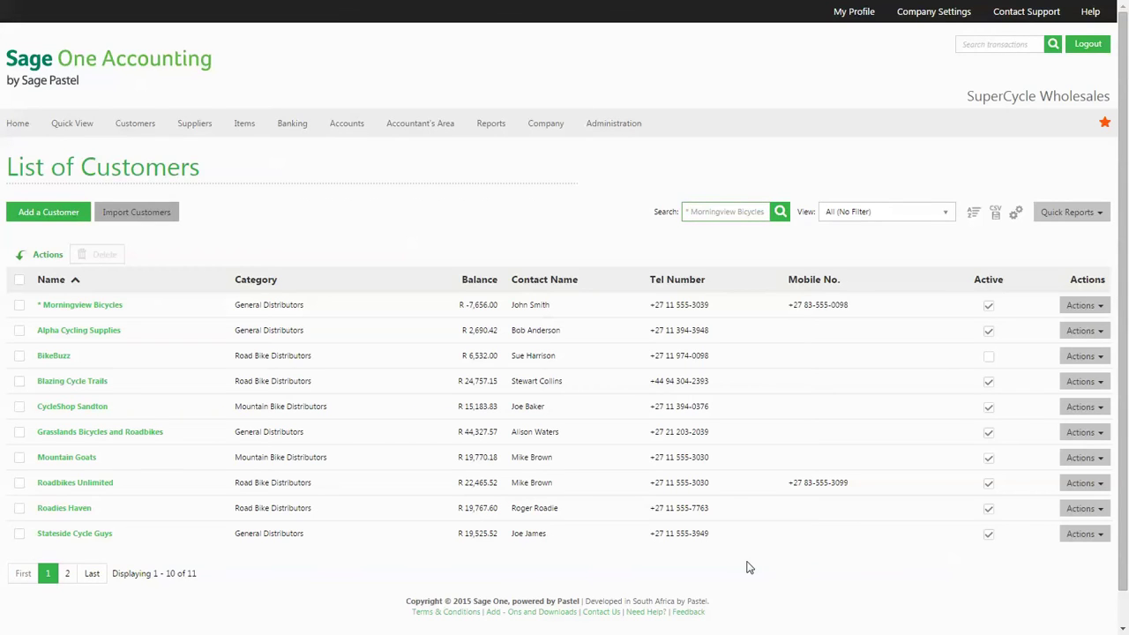
{"action": "key", "text": "Return"}
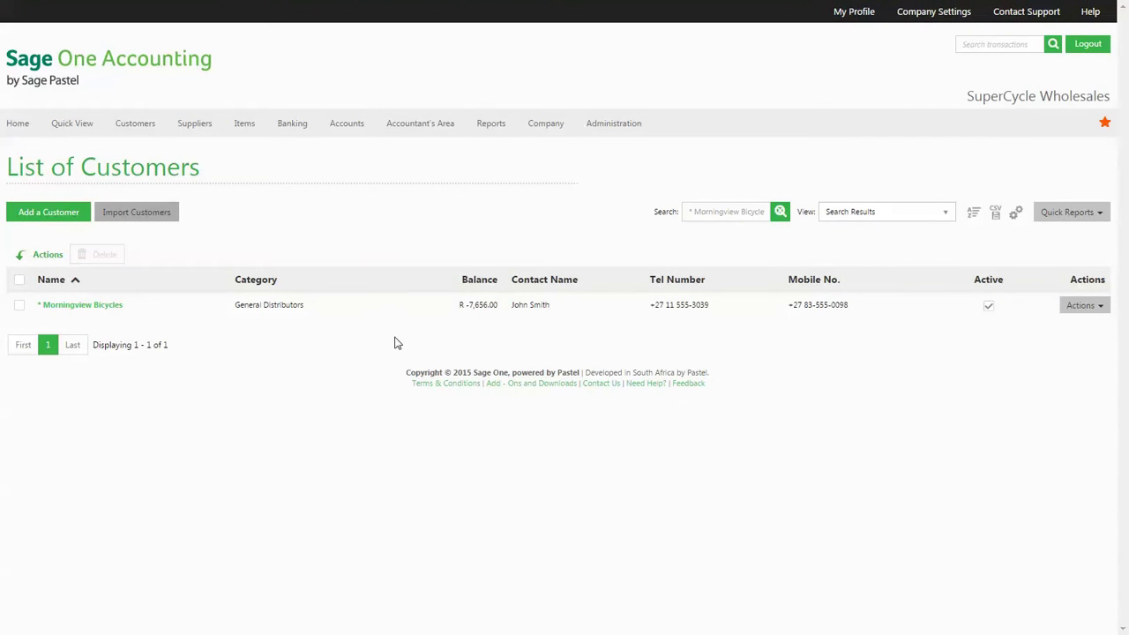
{"action": "left_click", "coordinate": [781, 212]}
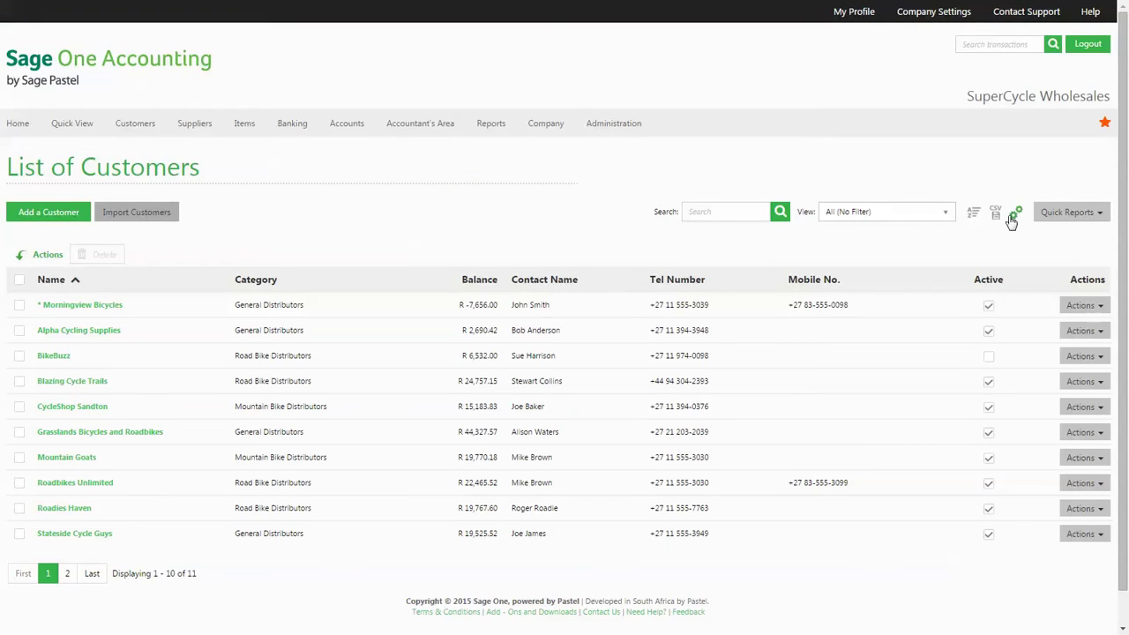
Replace Contact Name with Email and Statement Distribution columns, then export the grid to CSV
{"action": "left_click", "coordinate": [1015, 215]}
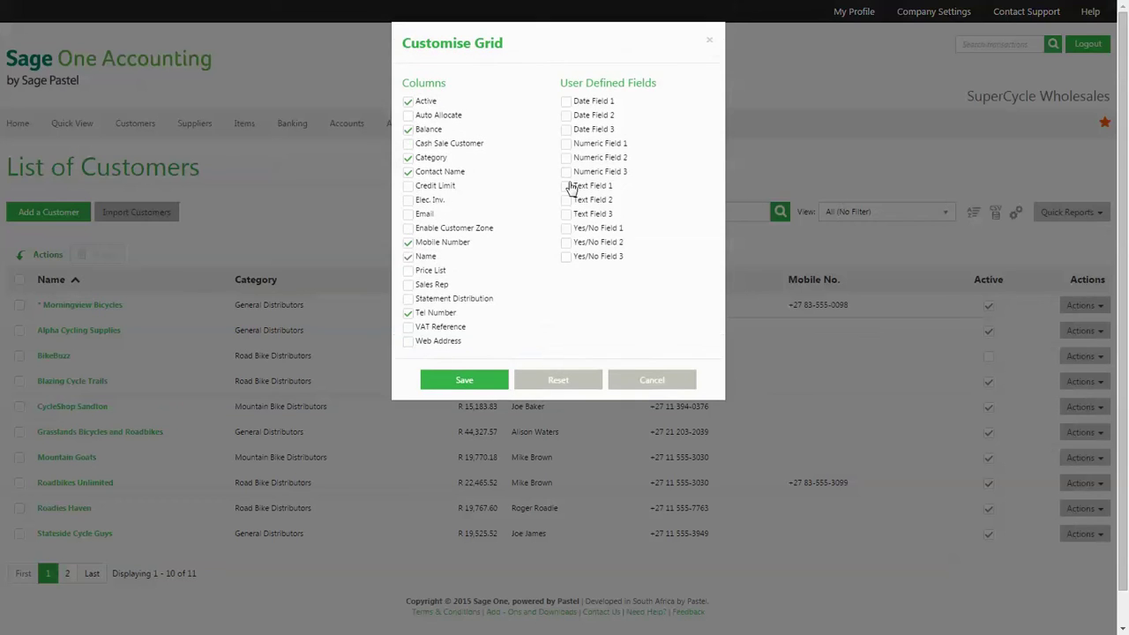
{"action": "left_click", "coordinate": [407, 214]}
{"action": "left_click", "coordinate": [408, 298]}
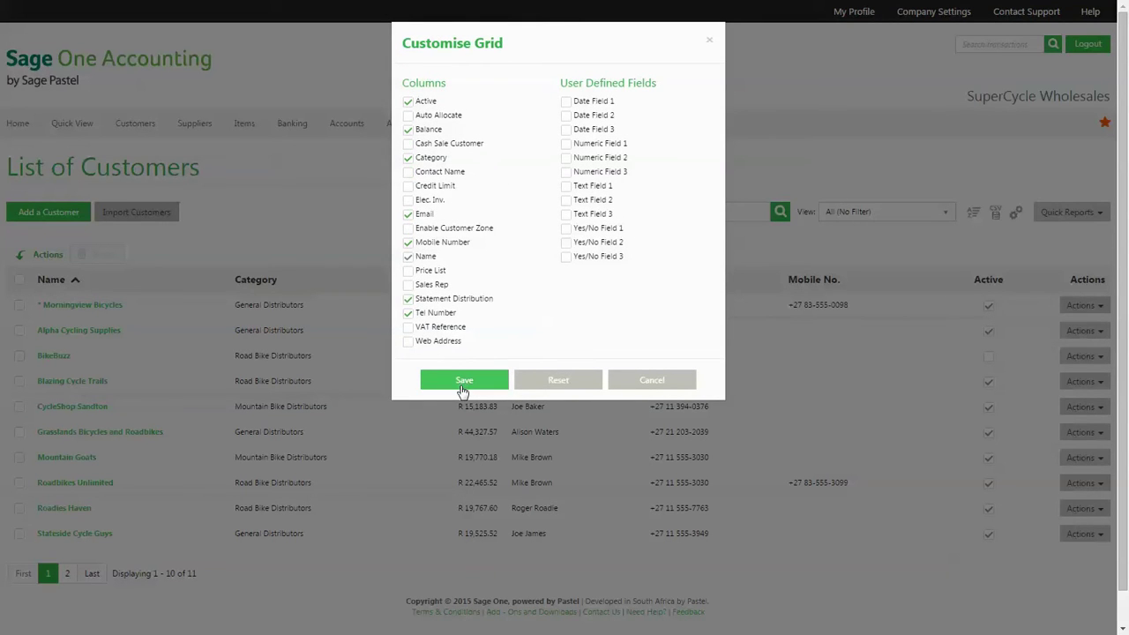
{"action": "left_click", "coordinate": [462, 381]}
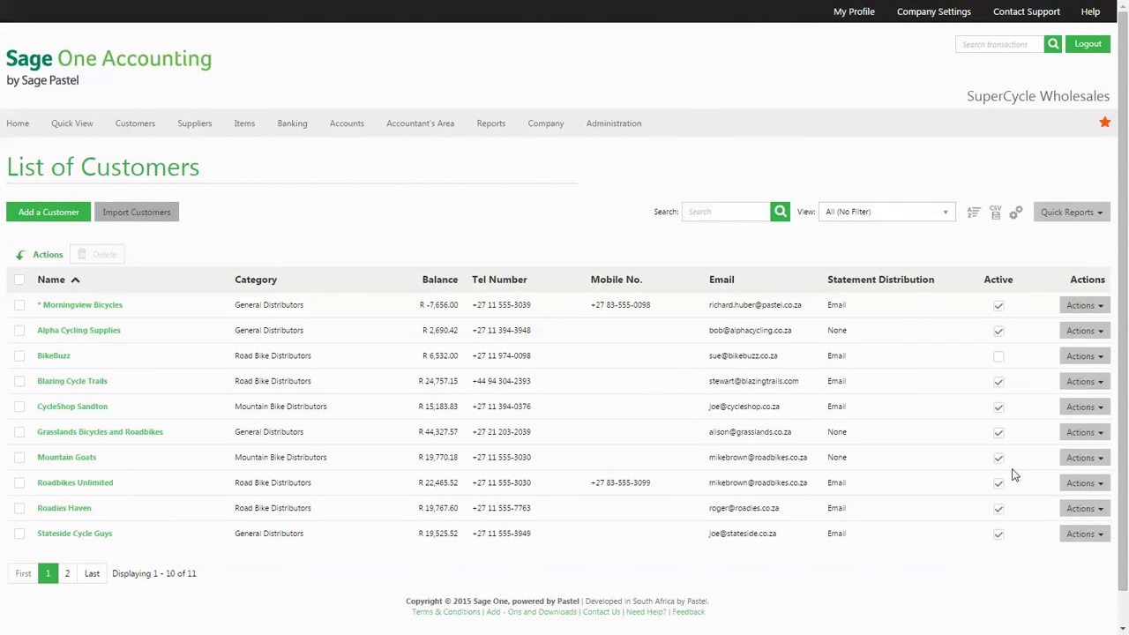
{"action": "left_click", "coordinate": [996, 217]}
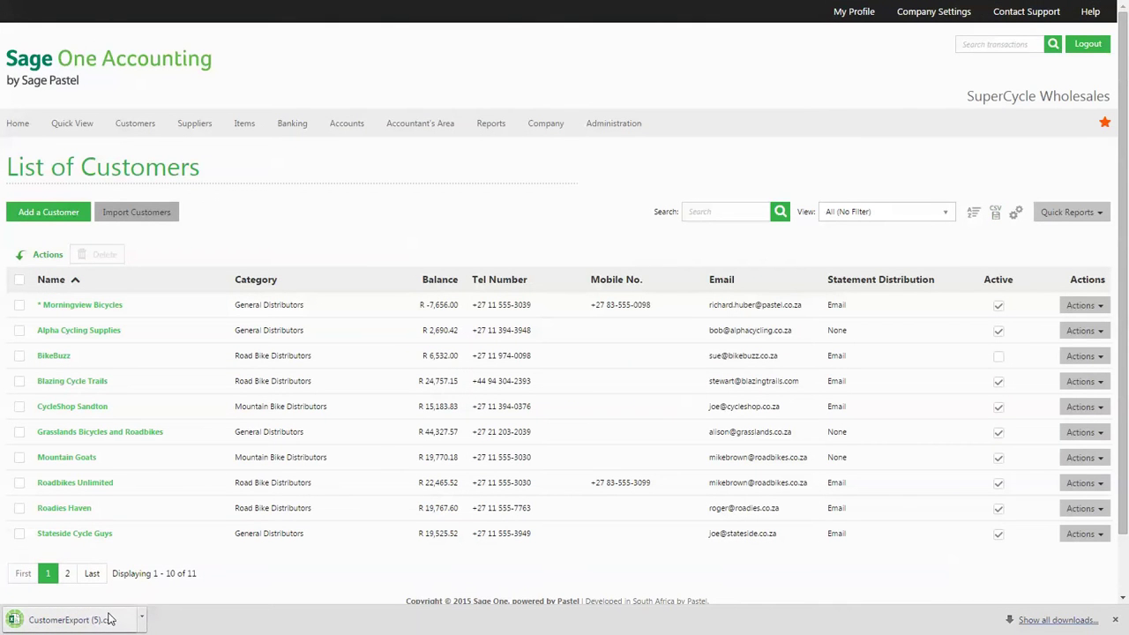
{"action": "left_click", "coordinate": [1115, 620]}
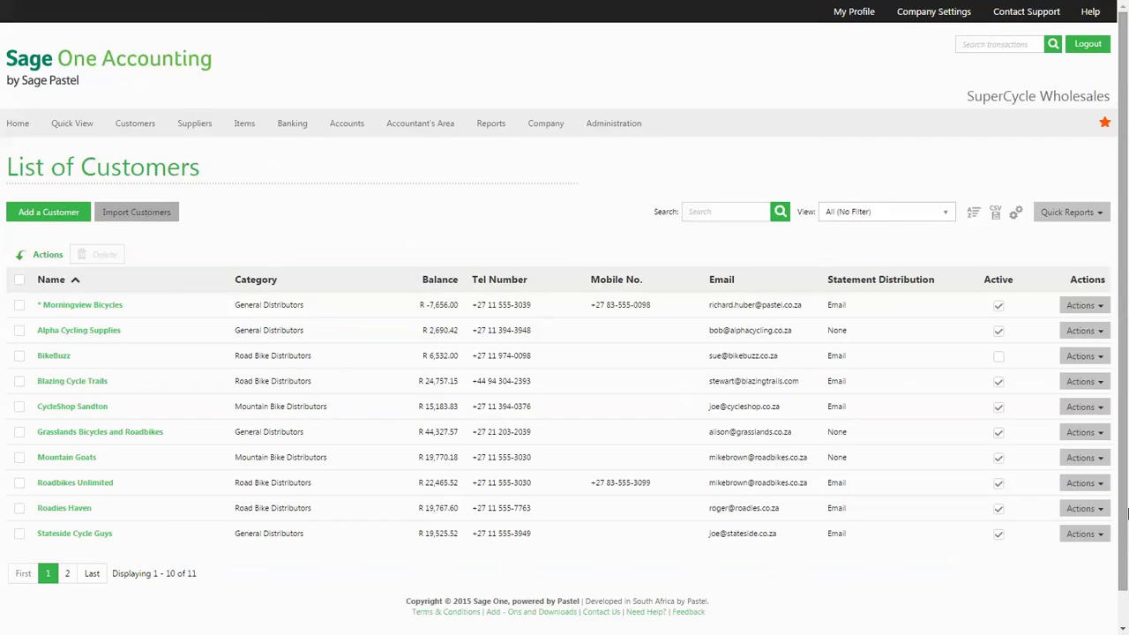
Set the first multi-column sort level to Balance, largest to smallest
{"action": "left_click", "coordinate": [974, 217]}
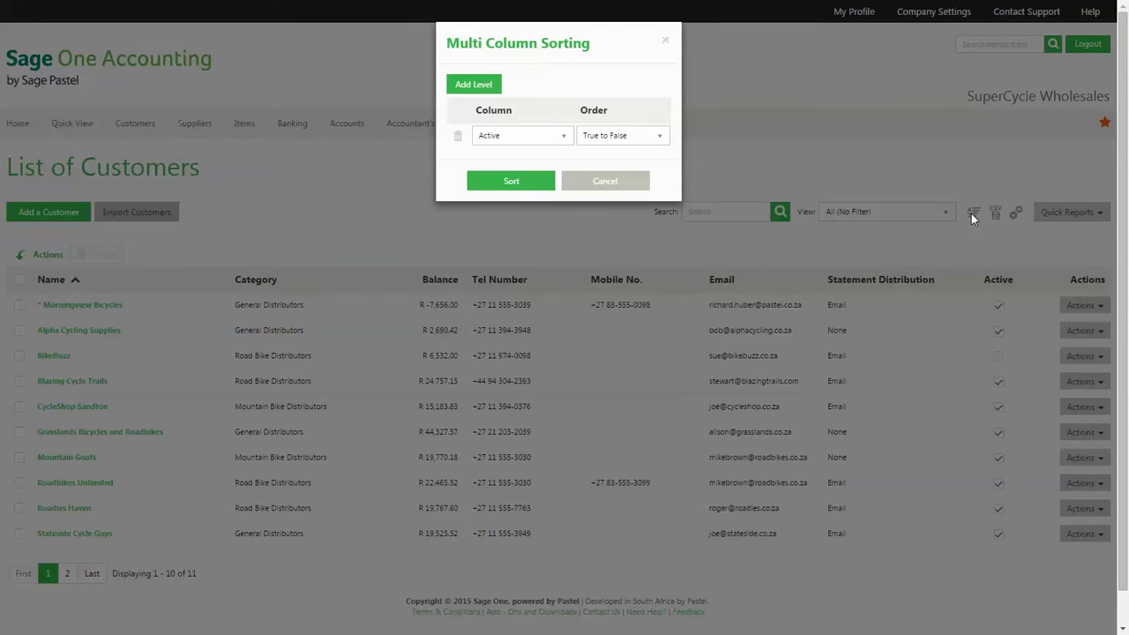
{"action": "left_click", "coordinate": [564, 136]}
{"action": "left_click", "coordinate": [514, 210]}
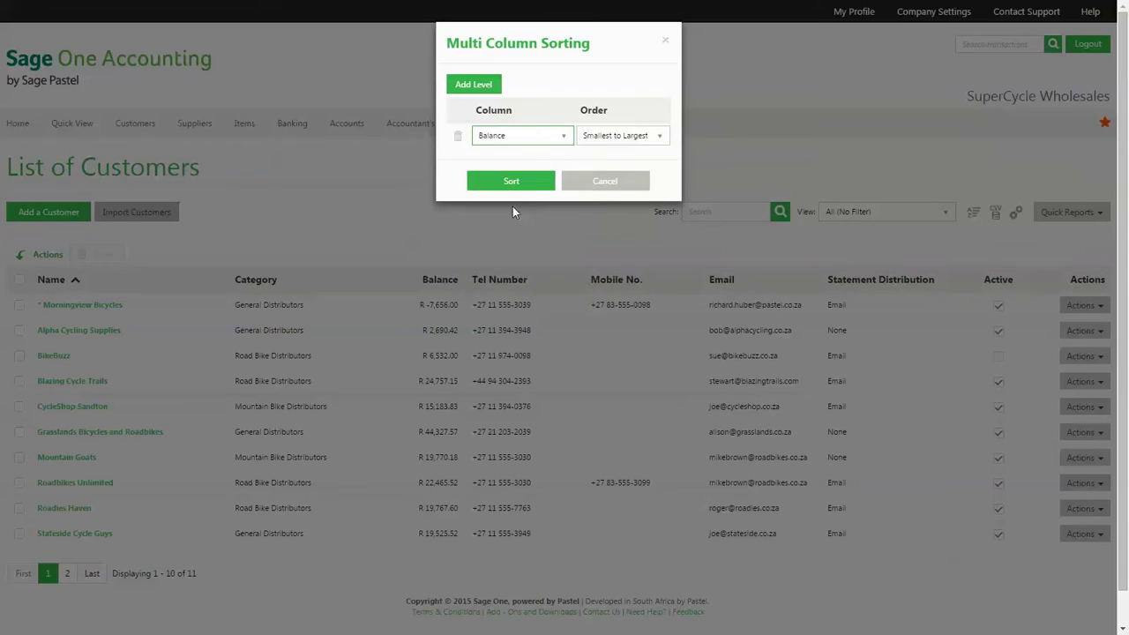
{"action": "left_click", "coordinate": [629, 139]}
{"action": "left_click", "coordinate": [614, 190]}
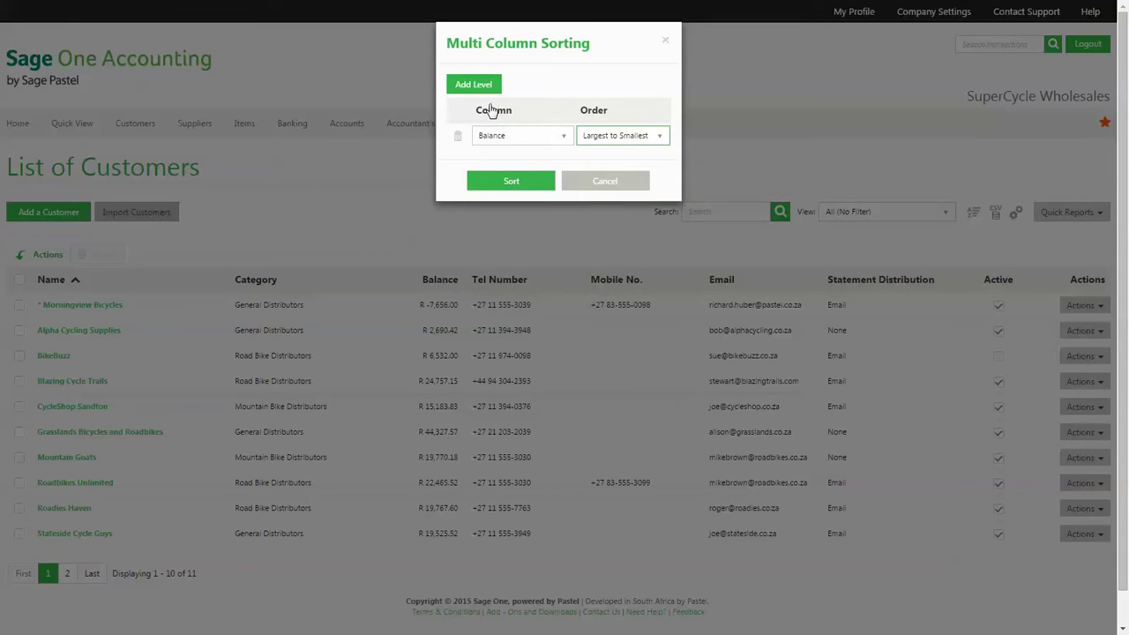
Add a second sort level by Name A to Z and apply the sort
{"action": "left_click", "coordinate": [477, 85]}
{"action": "left_click", "coordinate": [517, 172]}
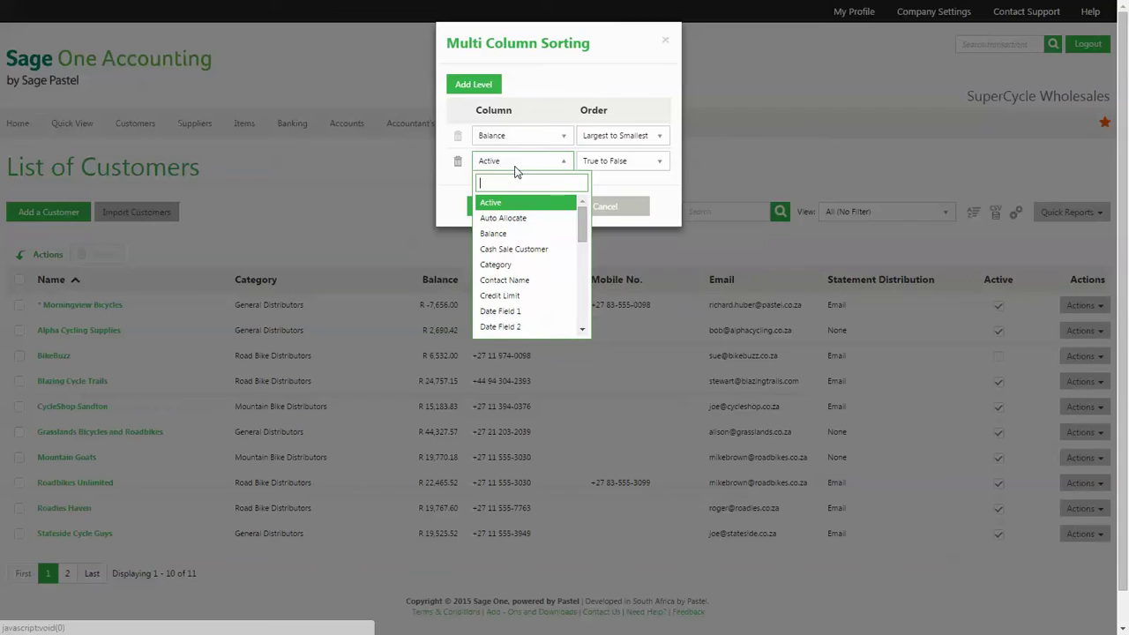
{"action": "type", "text": "N"}
{"action": "left_click", "coordinate": [522, 203]}
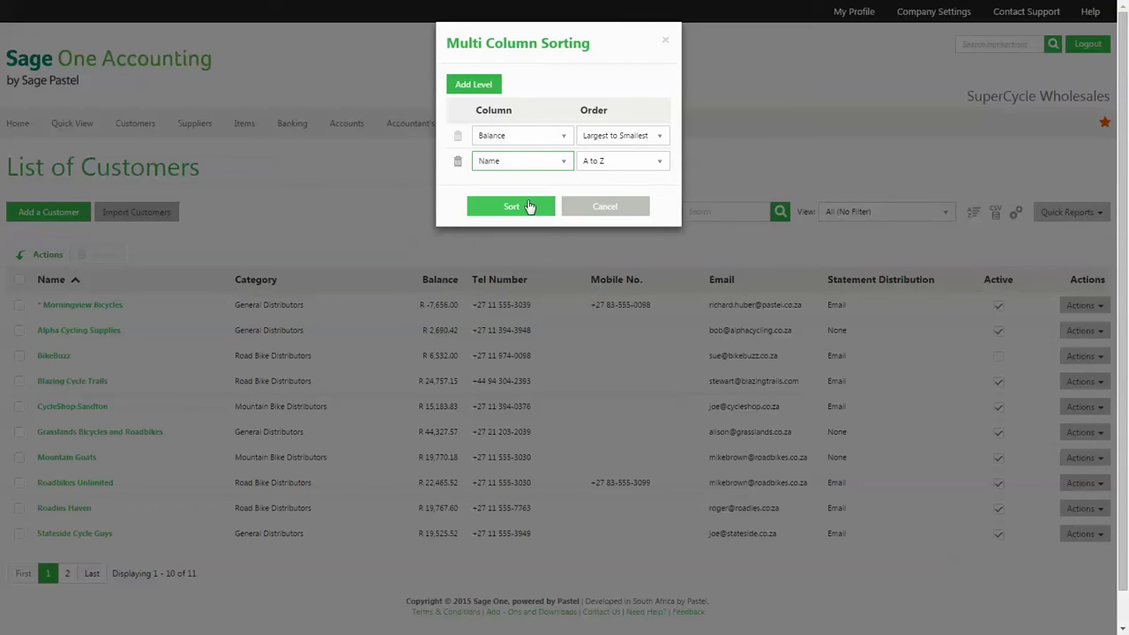
{"action": "left_click", "coordinate": [520, 206]}
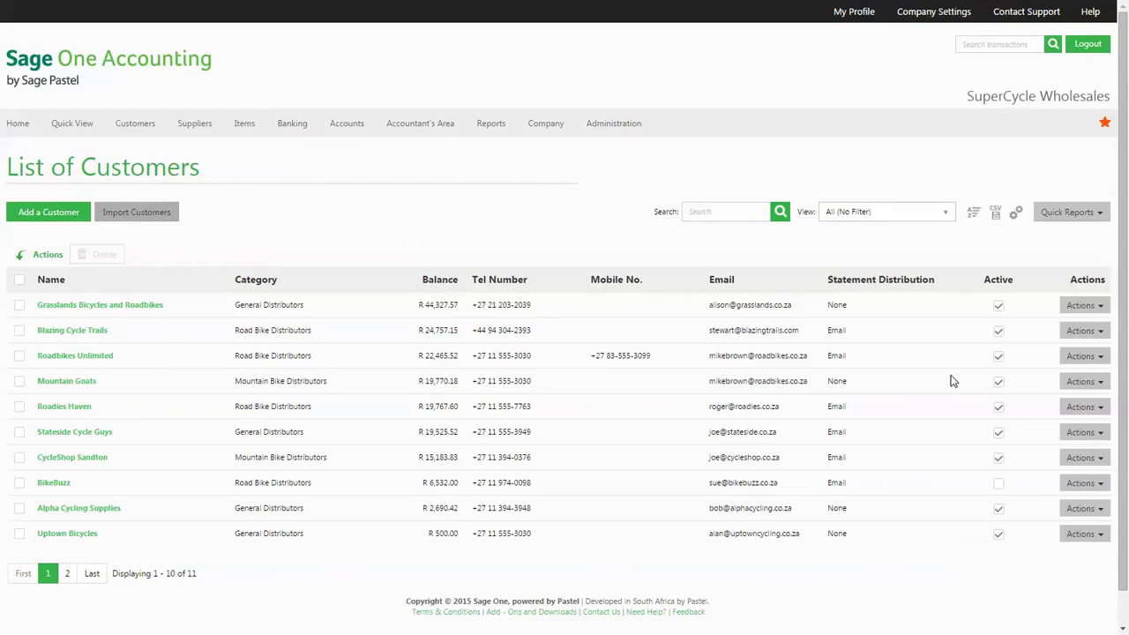
{"action": "left_click", "coordinate": [1100, 215]}
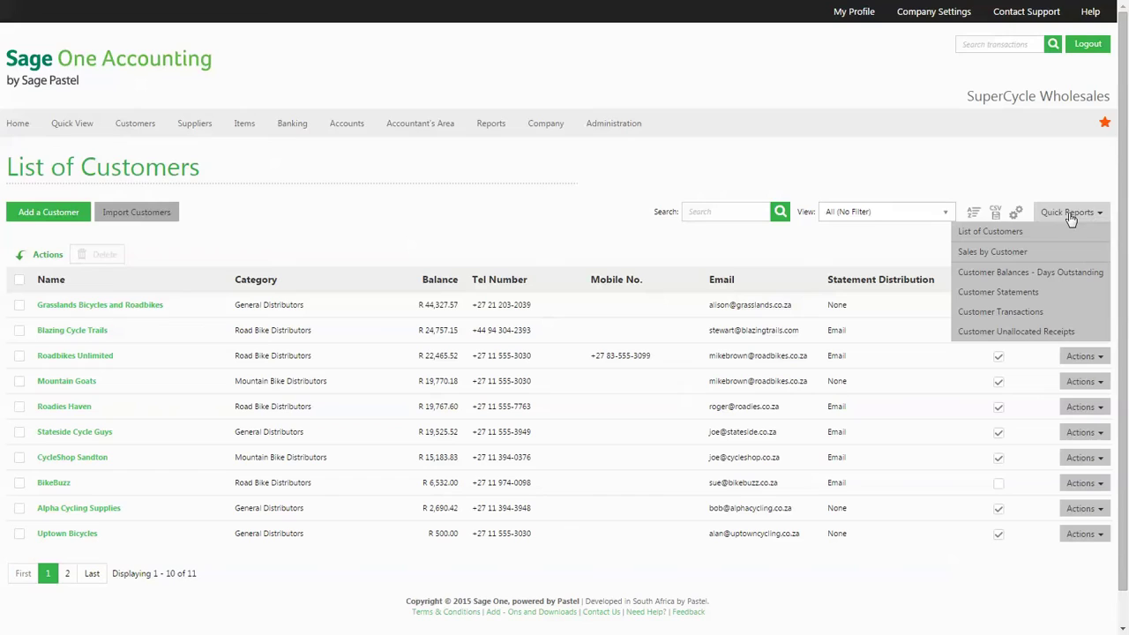
{"action": "left_click", "coordinate": [916, 254]}
{"action": "left_click", "coordinate": [1090, 308]}
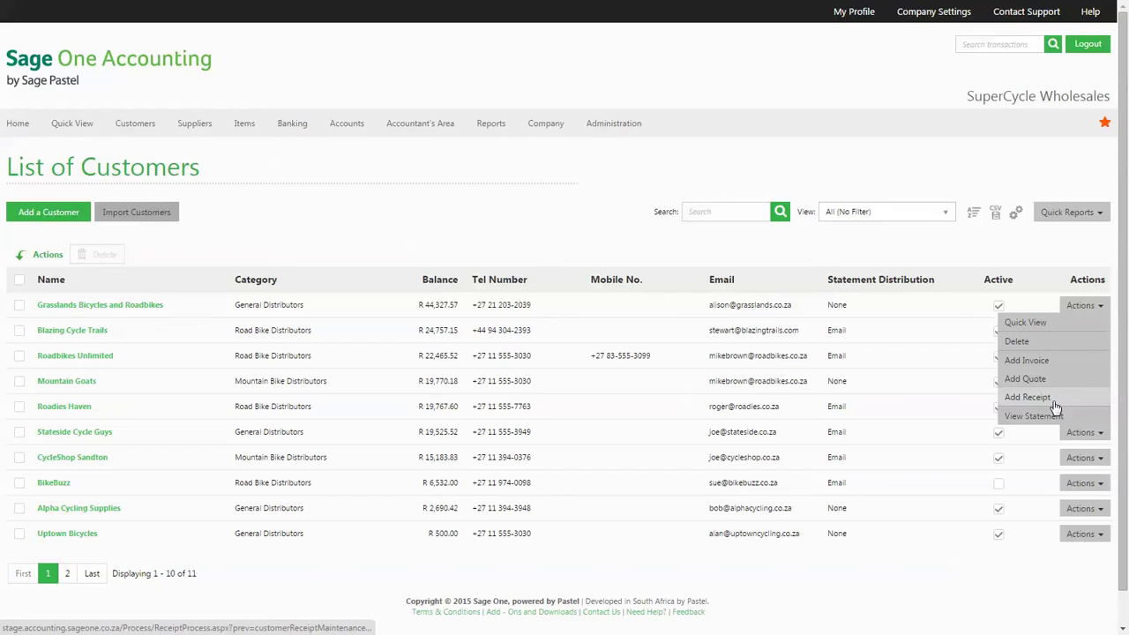
{"action": "left_click", "coordinate": [1027, 323]}
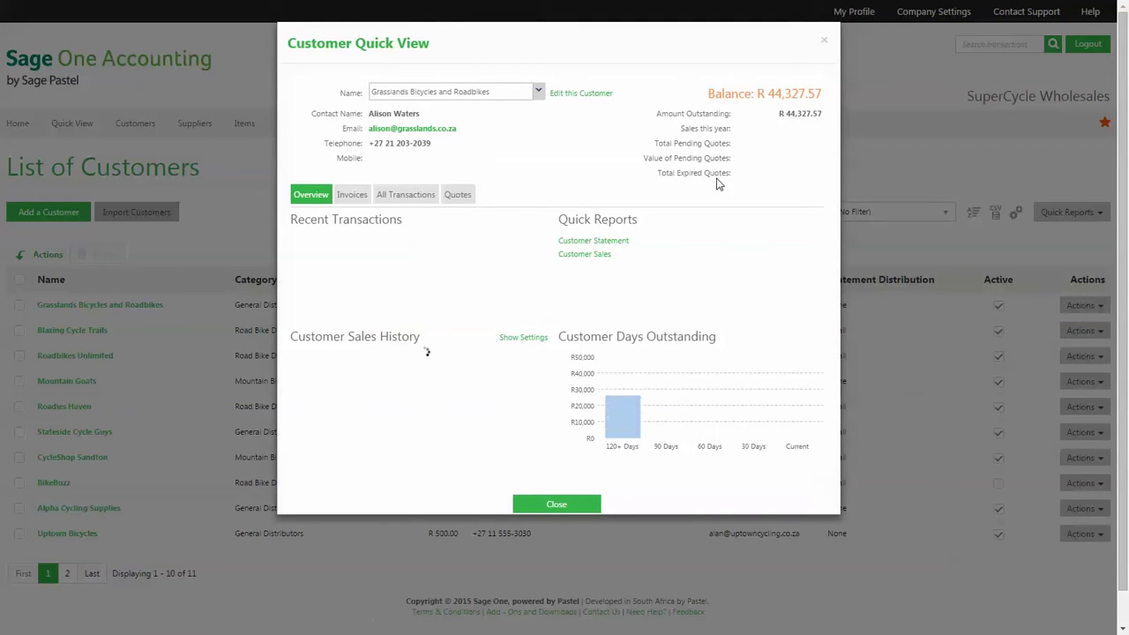
{"action": "left_click", "coordinate": [824, 46]}
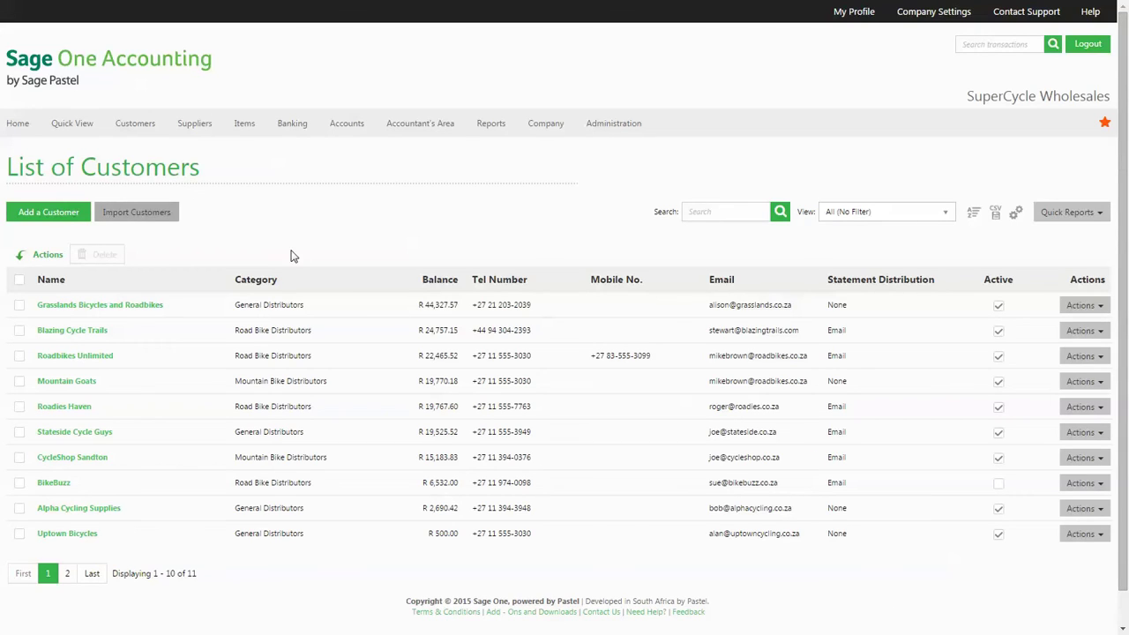
{"action": "mouse_move", "coordinate": [160, 132]}
{"action": "mouse_move", "coordinate": [141, 192]}
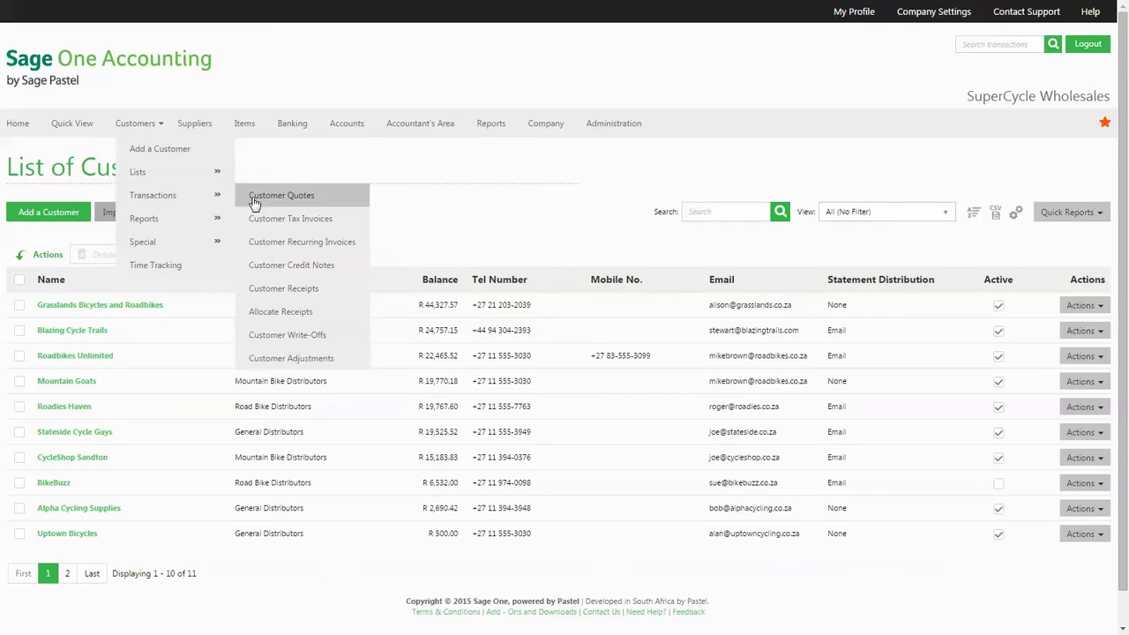
{"action": "left_click", "coordinate": [280, 218]}
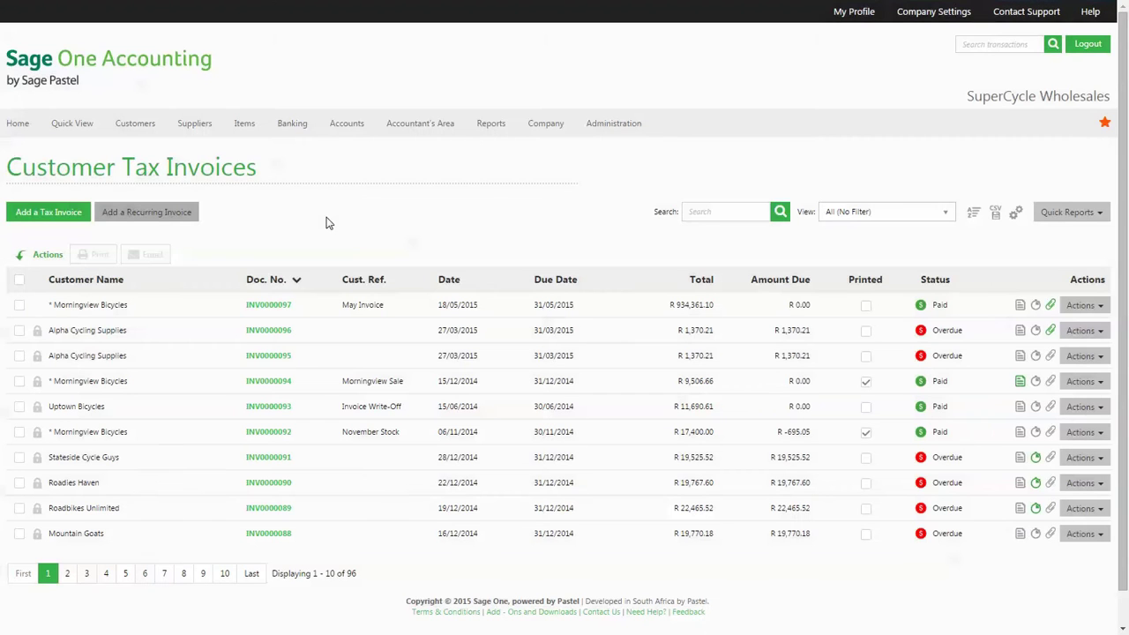
{"action": "left_click", "coordinate": [1016, 212]}
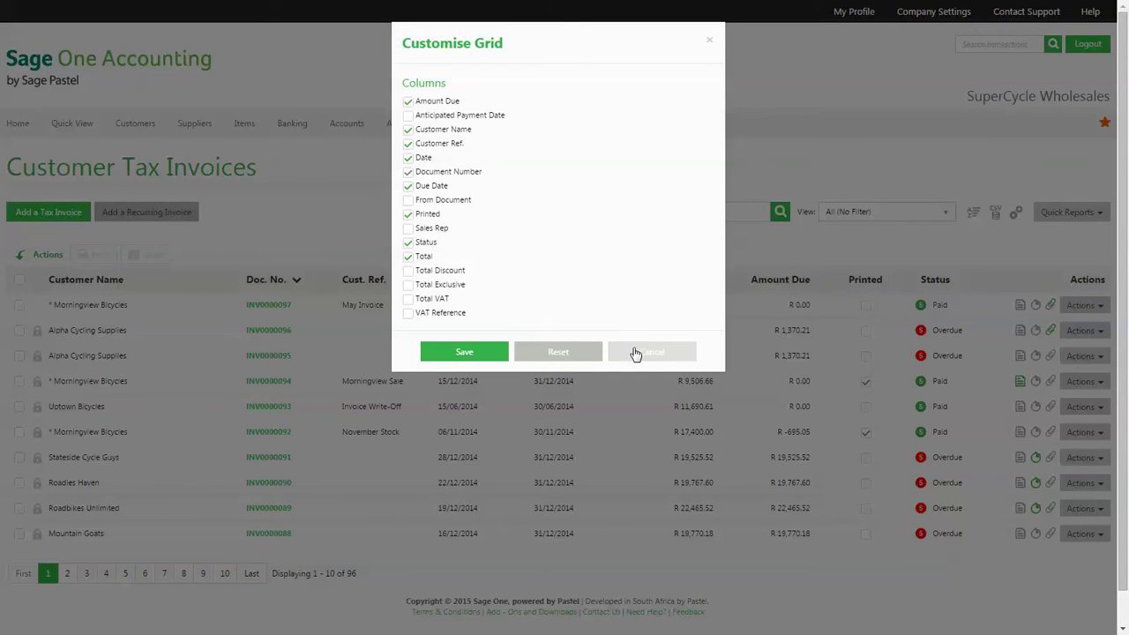
{"action": "left_click", "coordinate": [635, 352]}
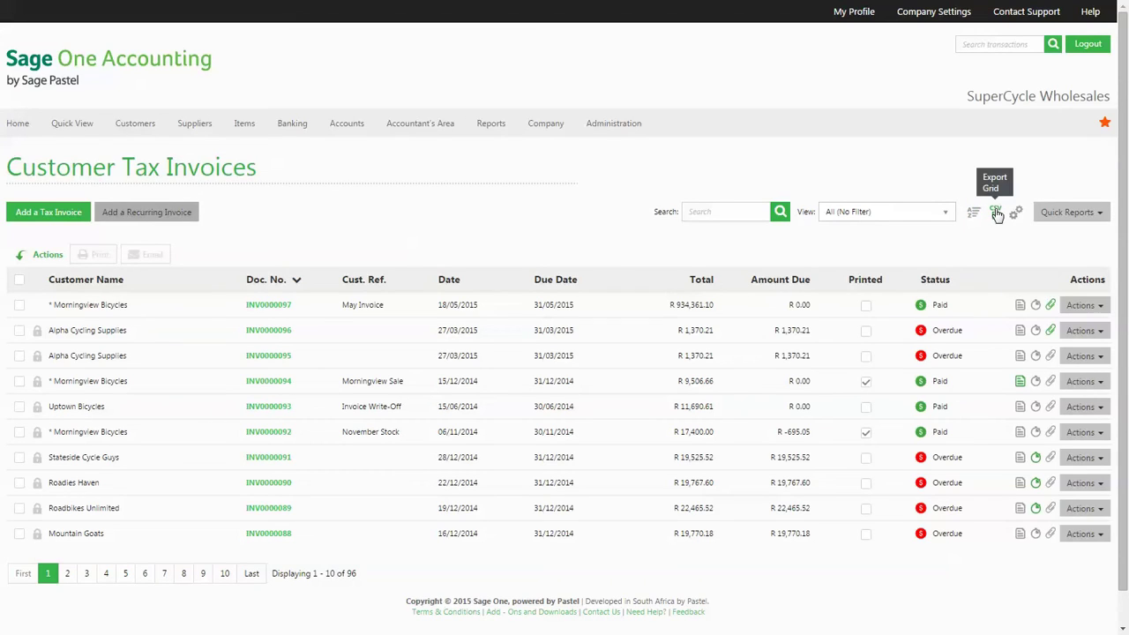
{"action": "left_click", "coordinate": [1106, 219]}
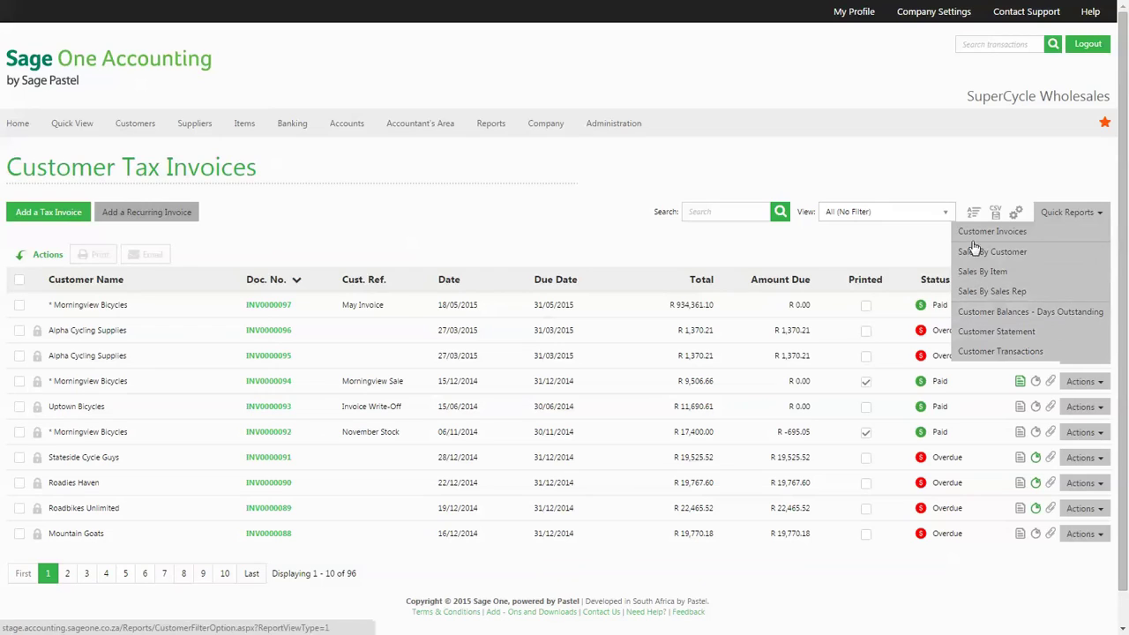
{"action": "left_click", "coordinate": [907, 237]}
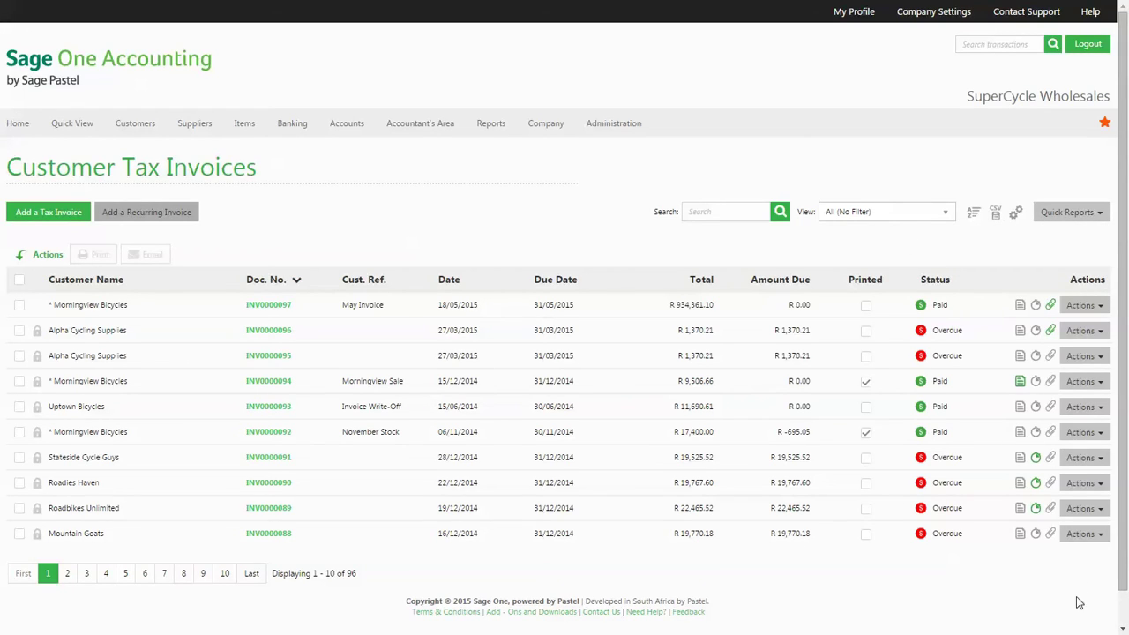
Switch the tax invoice view to Unpaid and select every invoice on the page
{"action": "left_click", "coordinate": [945, 215]}
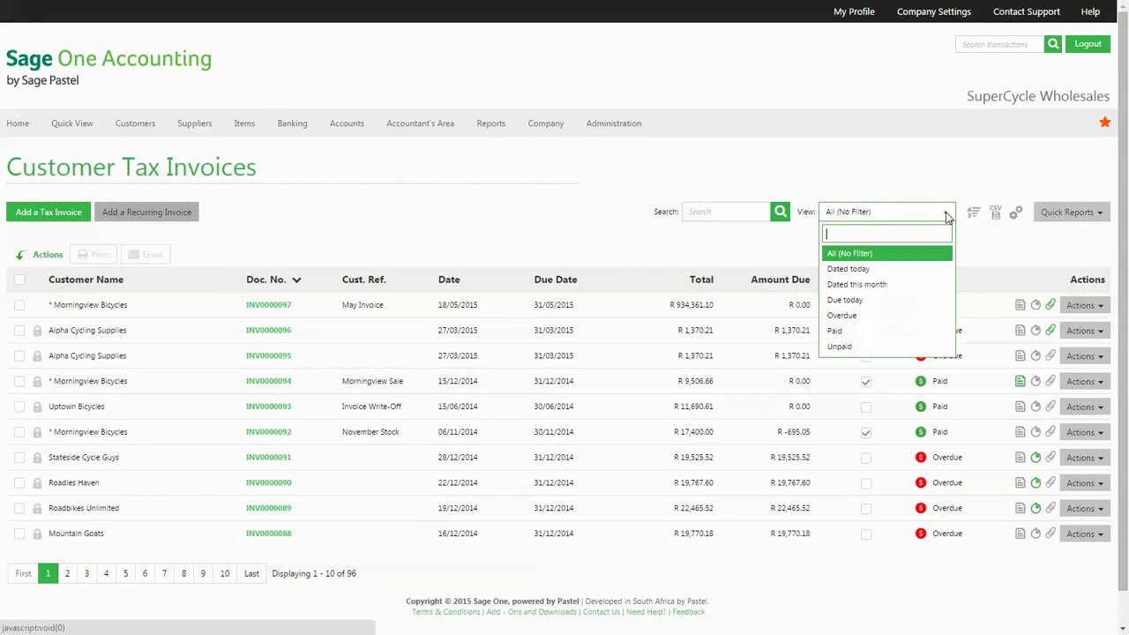
{"action": "left_click", "coordinate": [859, 345]}
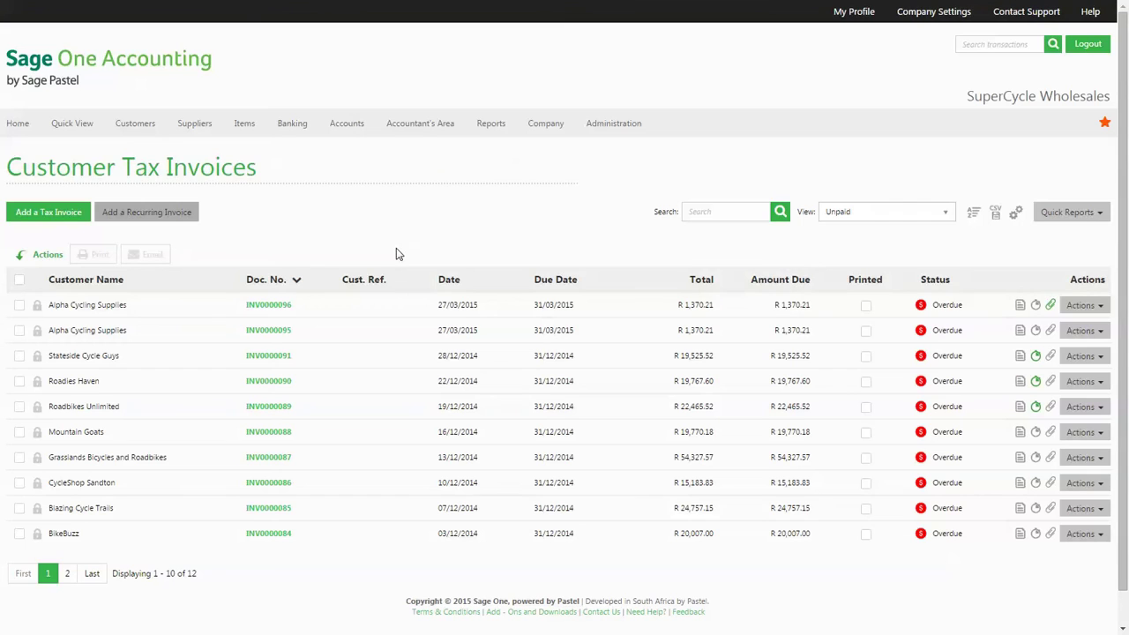
{"action": "left_click", "coordinate": [19, 279]}
Deselect INV0000095, INV0000091 and INV0000090, then start and cancel emailing the rest
{"action": "left_click", "coordinate": [18, 329]}
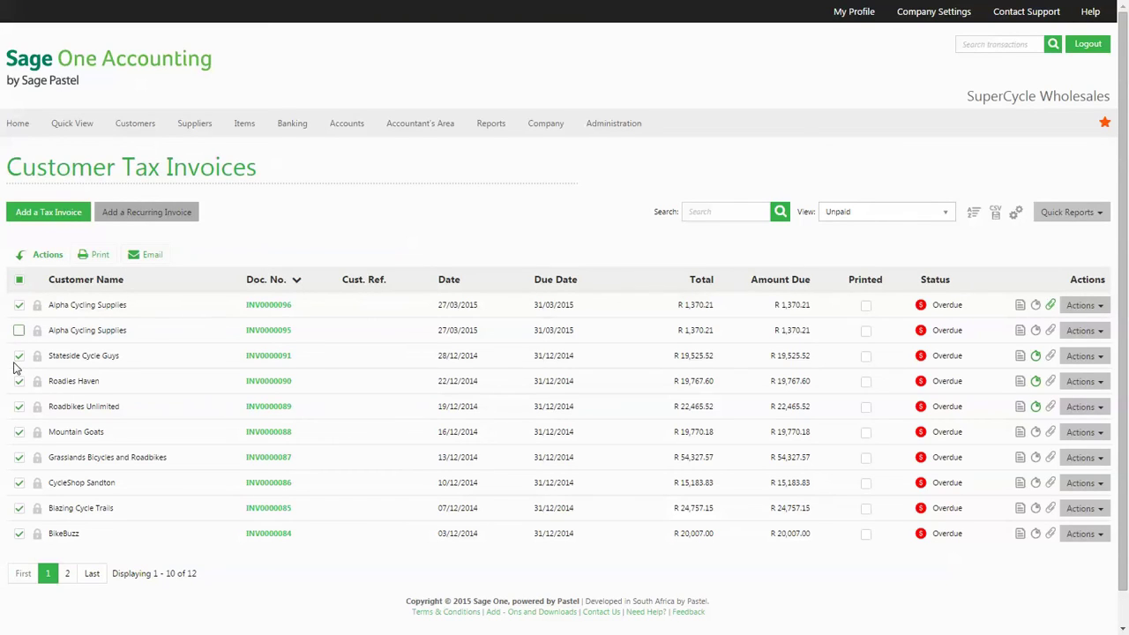
{"action": "left_click", "coordinate": [19, 356]}
{"action": "left_click", "coordinate": [18, 381]}
{"action": "left_click", "coordinate": [137, 257]}
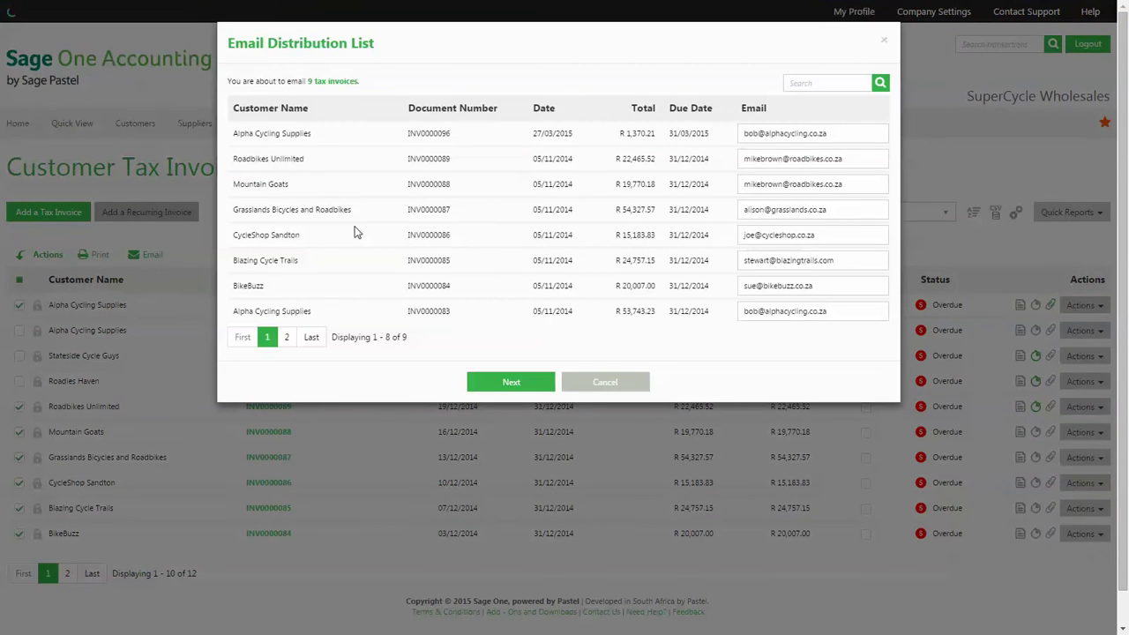
{"action": "left_click", "coordinate": [628, 381]}
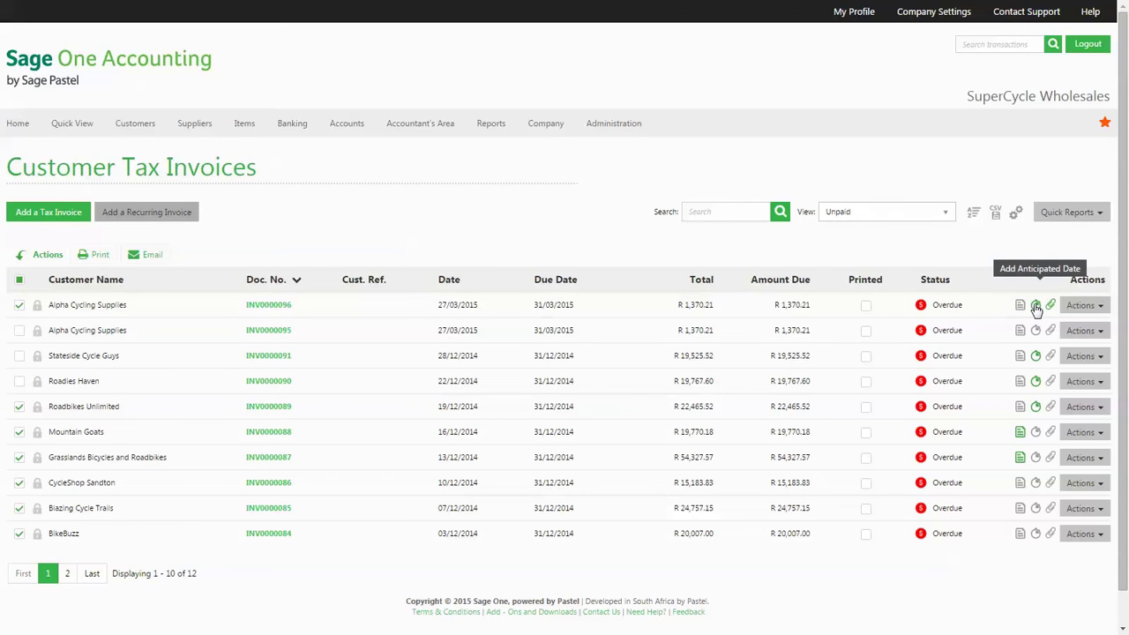
{"action": "left_click", "coordinate": [1050, 306]}
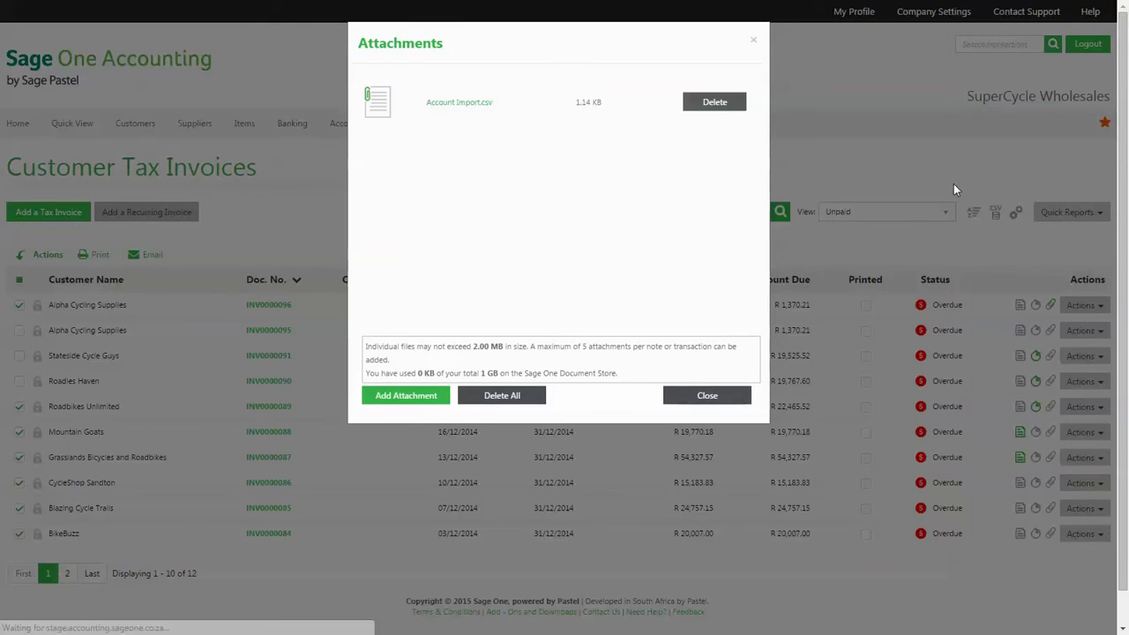
{"action": "left_click", "coordinate": [677, 397]}
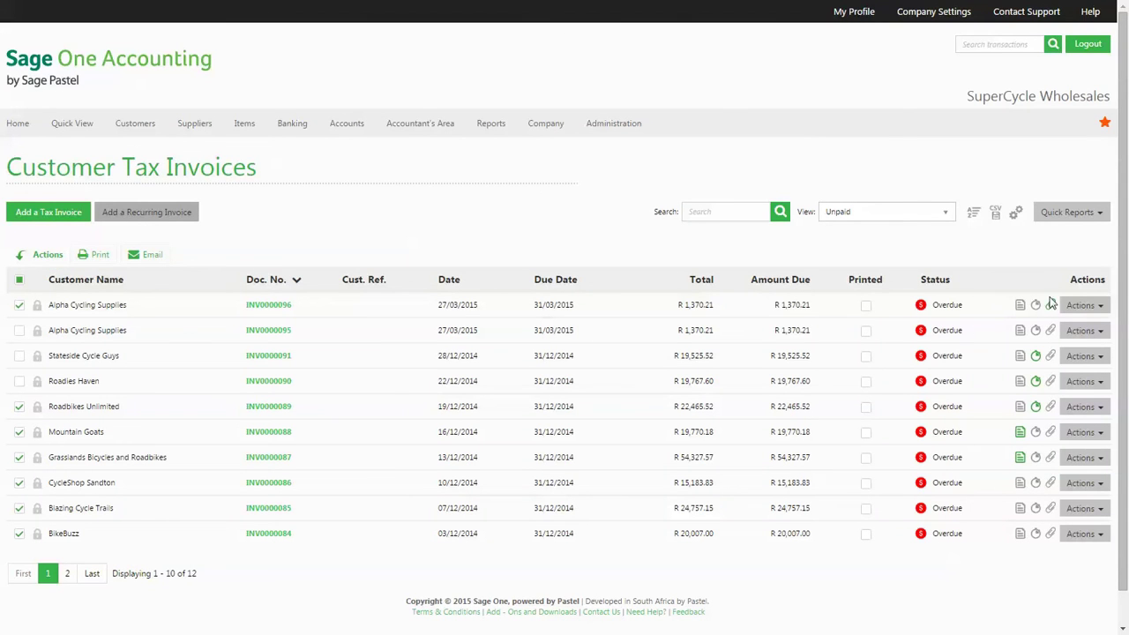
{"action": "left_click", "coordinate": [1077, 306]}
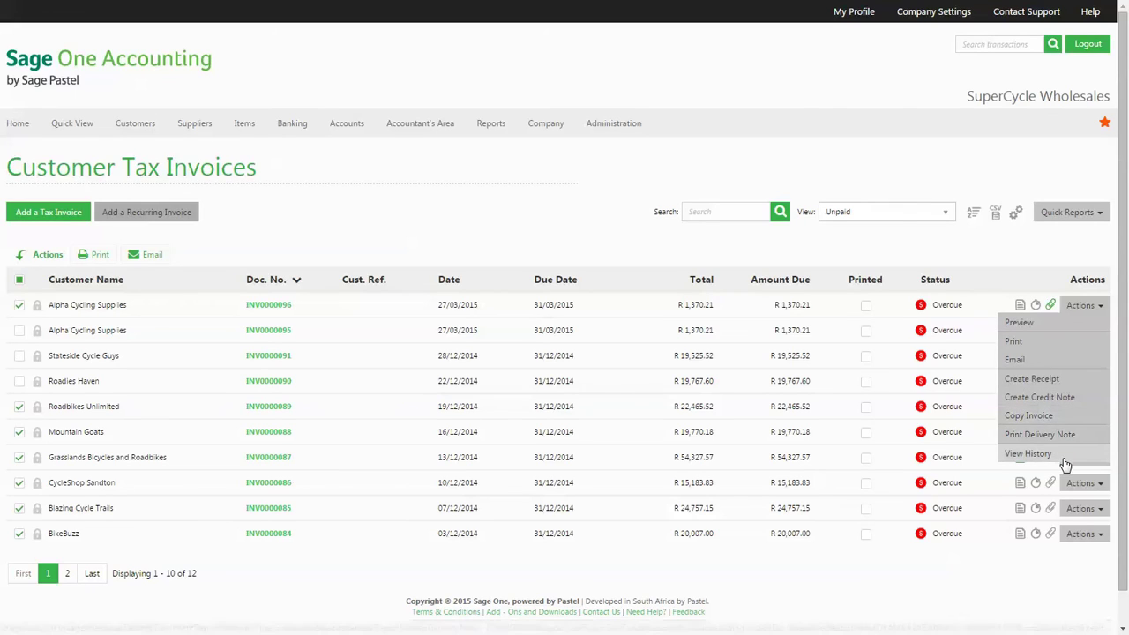
{"action": "left_click", "coordinate": [1077, 307]}
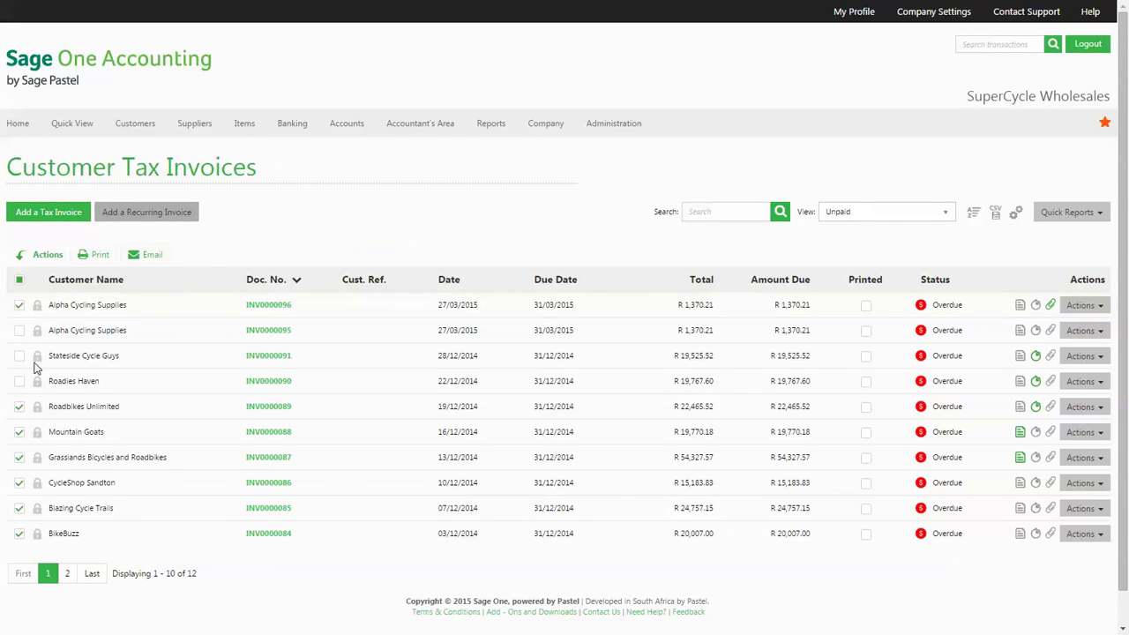
Narrow the Total and Amount Due columns in the tax invoice list
{"action": "mouse_move", "coordinate": [38, 412]}
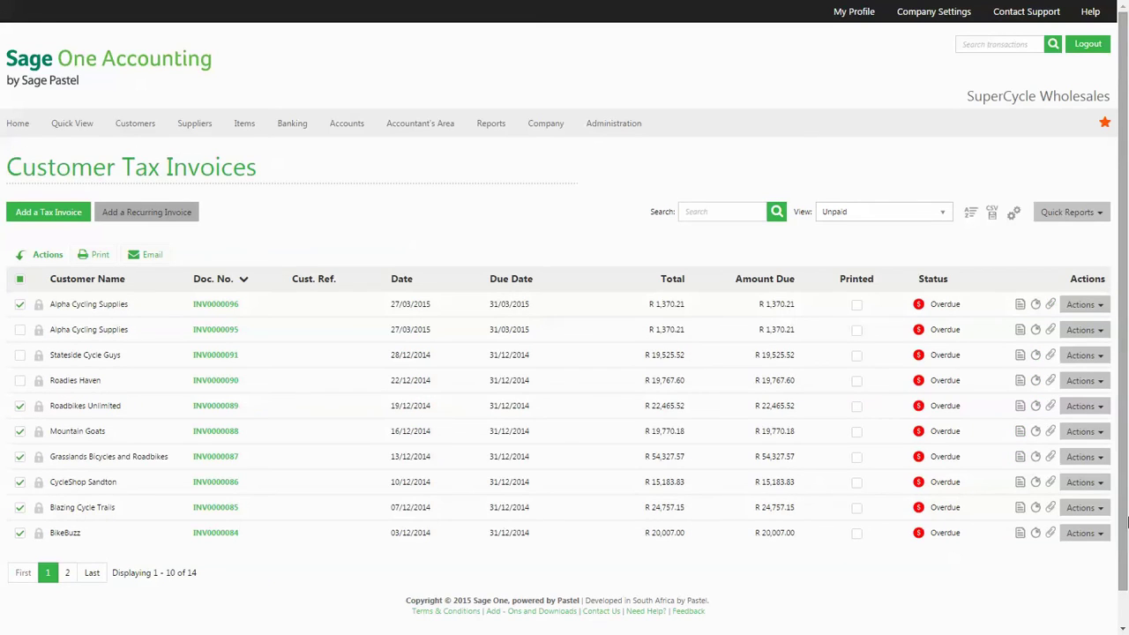
{"action": "left_click_drag", "start_coordinate": [706, 277], "coordinate": [662, 278]}
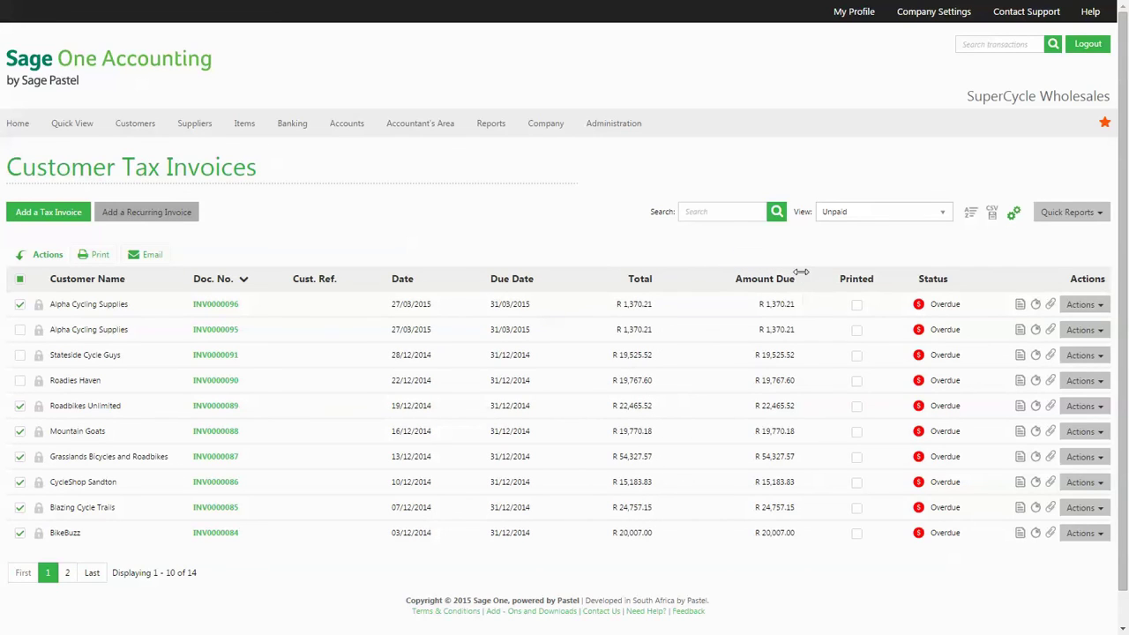
{"action": "left_click_drag", "start_coordinate": [801, 272], "coordinate": [749, 273]}
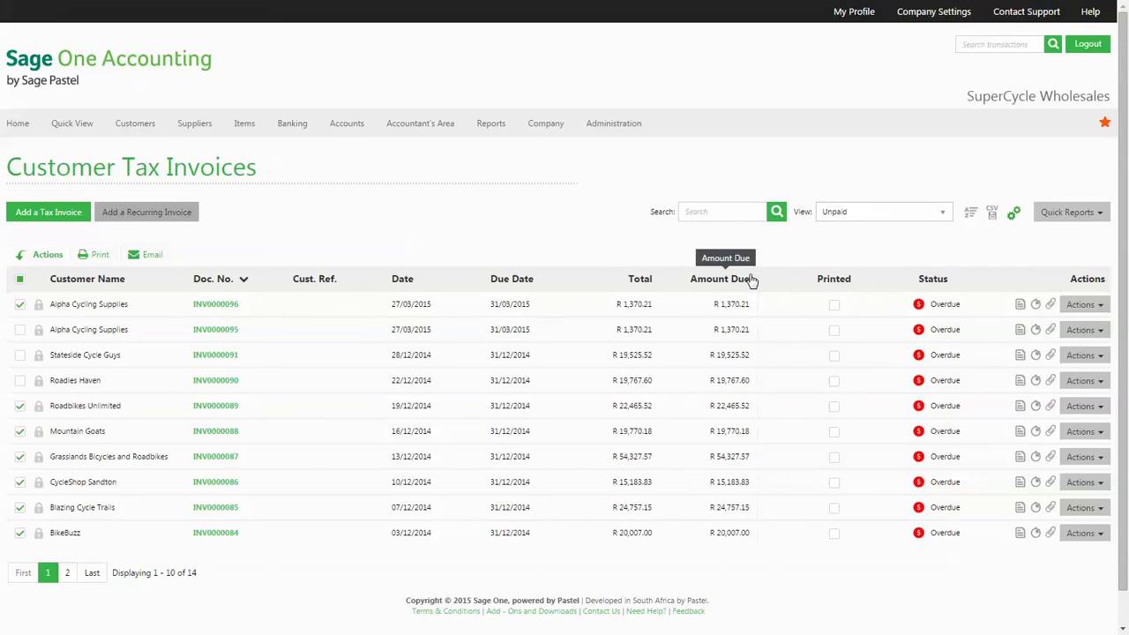
Save the narrowed column widths, then reset the column widths to default
{"action": "left_click", "coordinate": [1013, 217]}
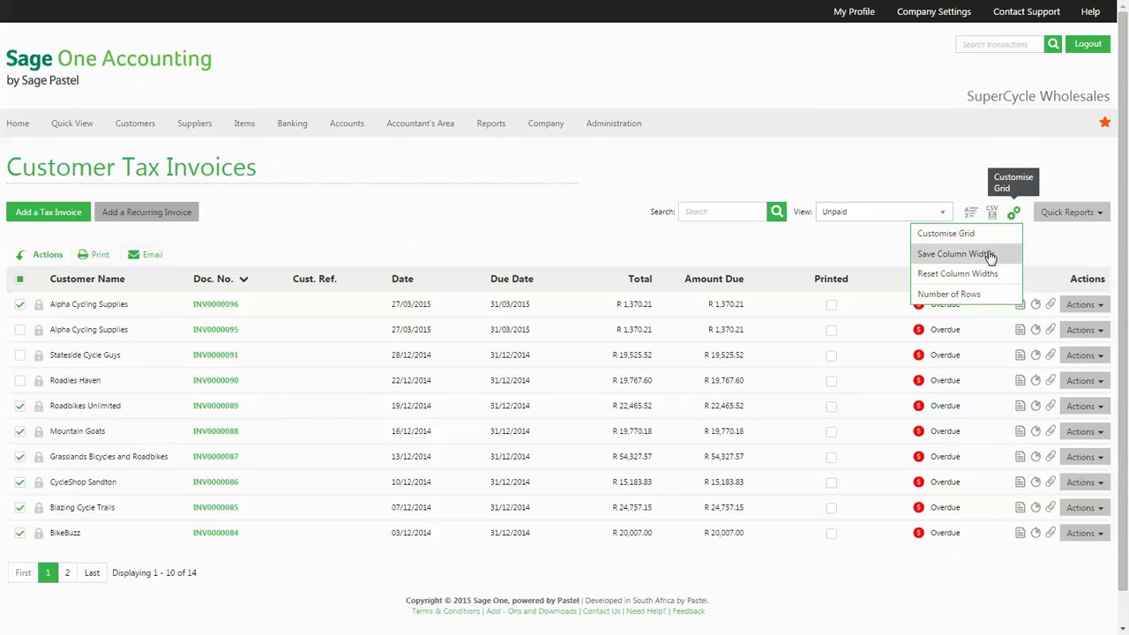
{"action": "left_click", "coordinate": [954, 254]}
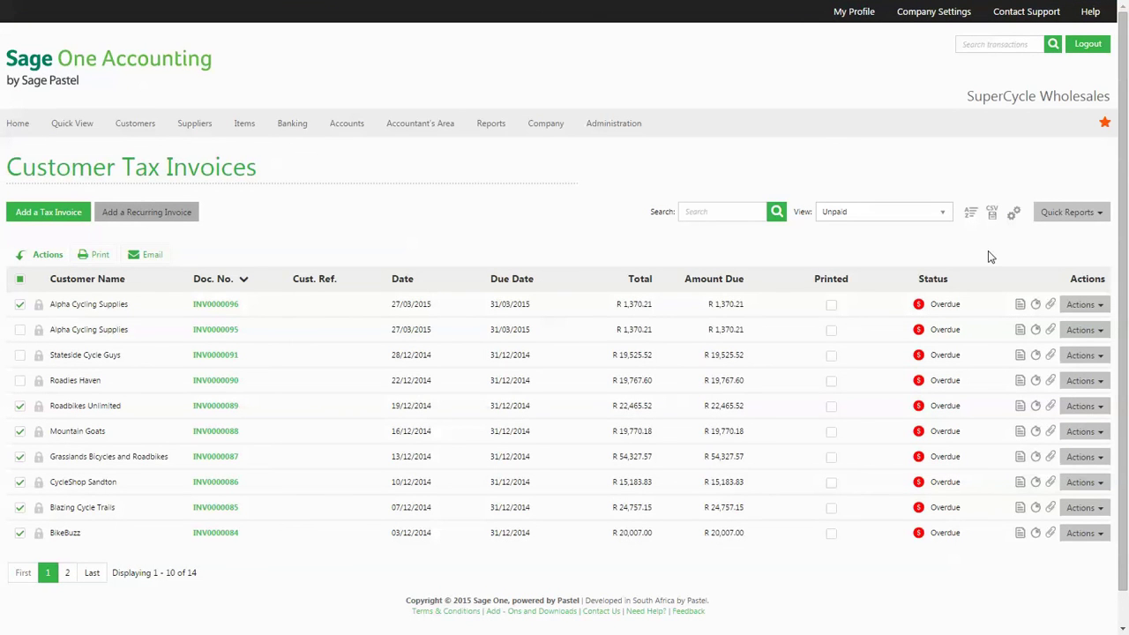
{"action": "left_click", "coordinate": [1010, 217]}
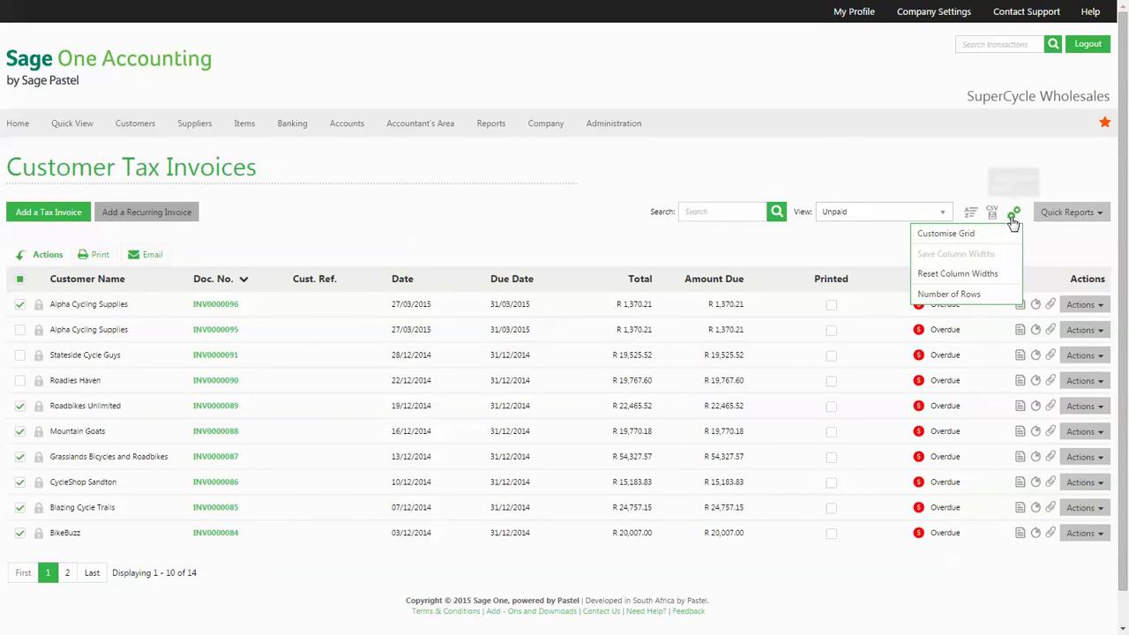
{"action": "left_click", "coordinate": [987, 274]}
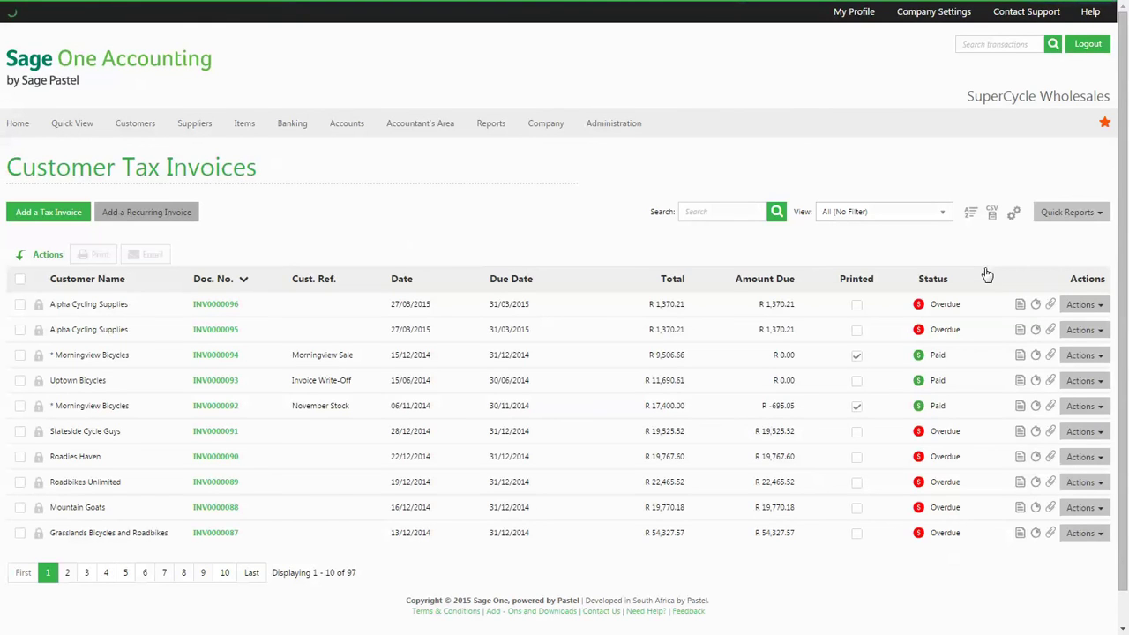
{"action": "left_click", "coordinate": [1014, 215]}
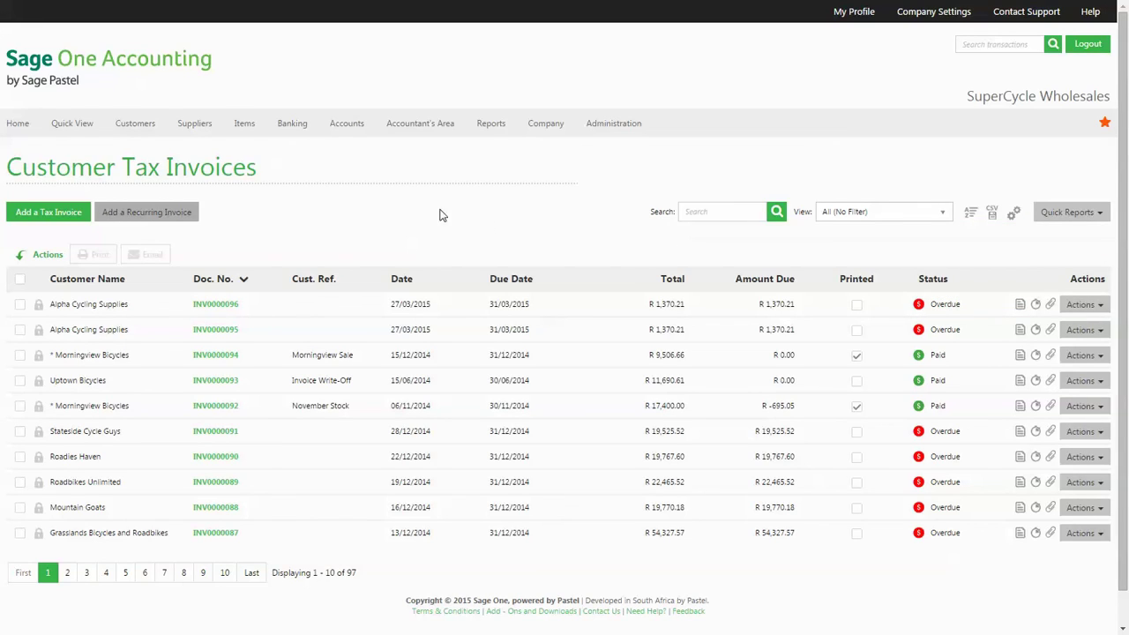
{"action": "mouse_move", "coordinate": [135, 124]}
{"action": "mouse_move", "coordinate": [154, 171]}
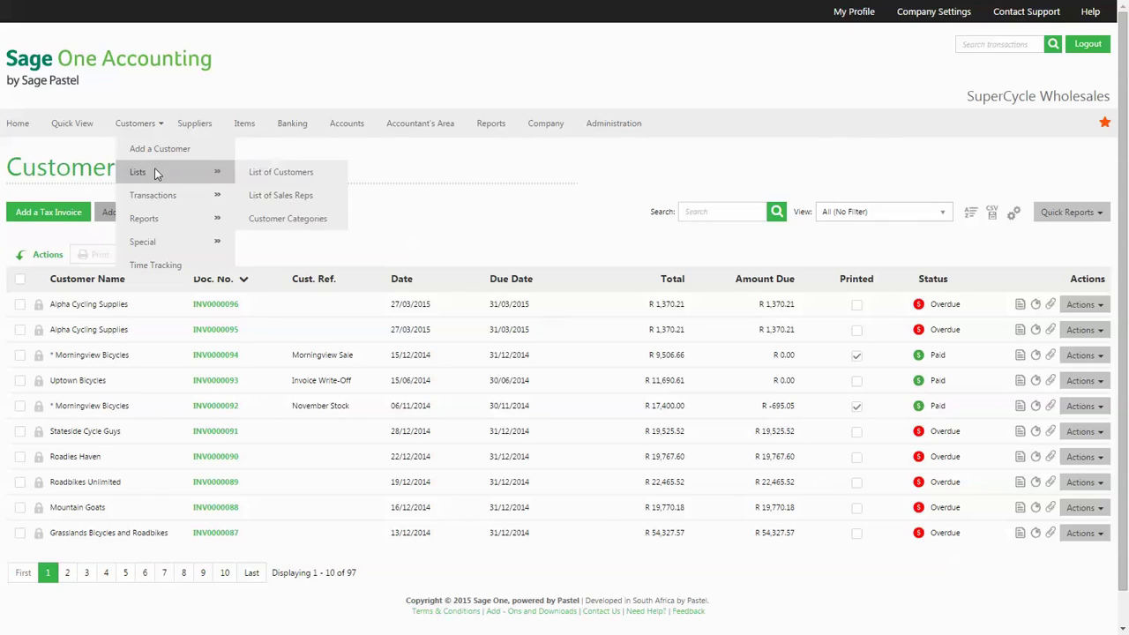
{"action": "mouse_move", "coordinate": [206, 192]}
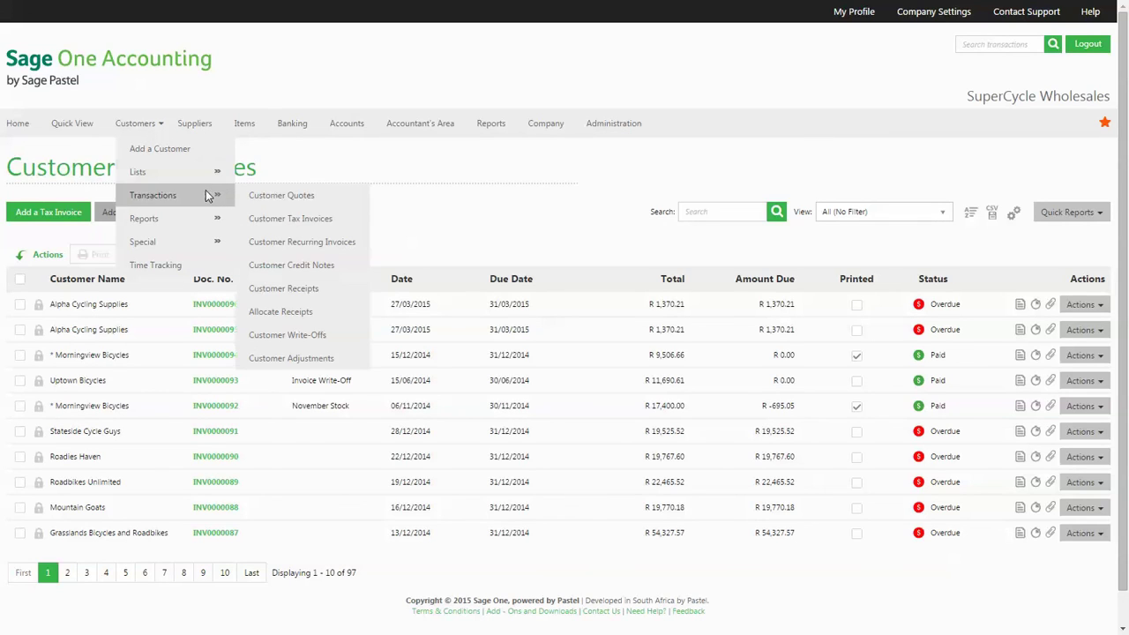
{"action": "left_click", "coordinate": [300, 219]}
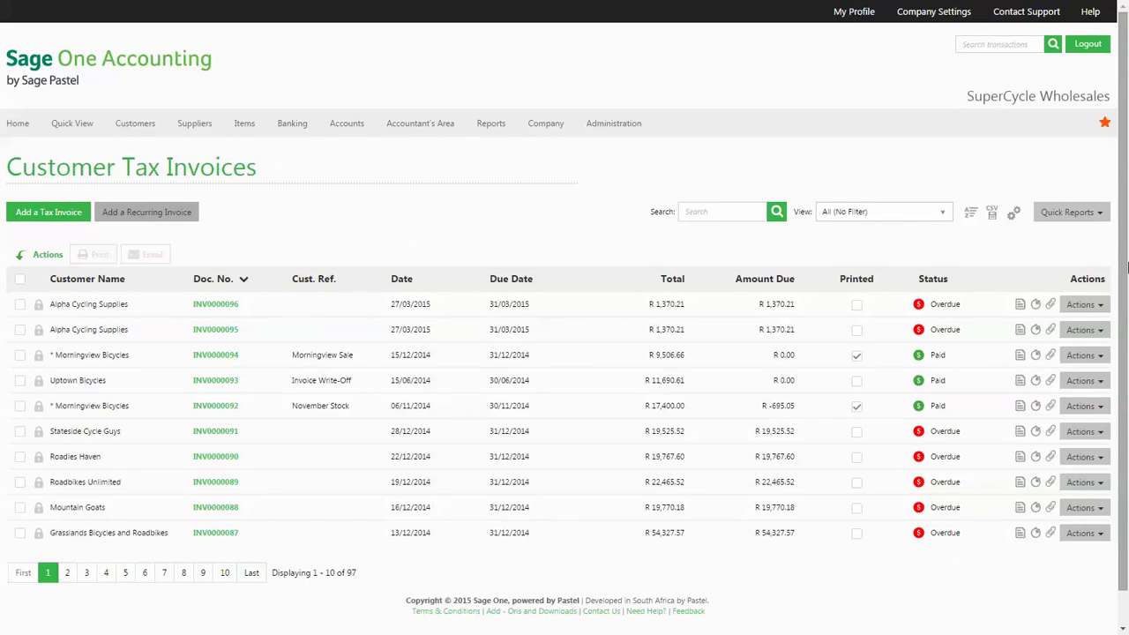